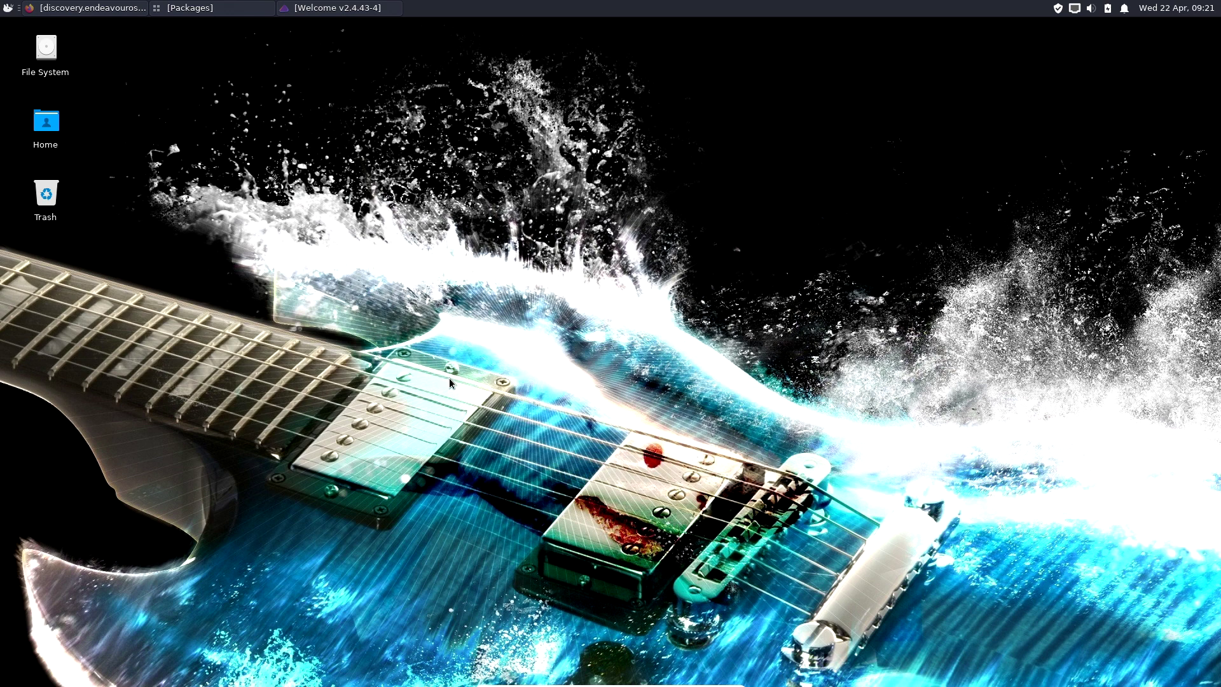
Open /home/test in Thunar and drag its window near the screen centre
double_click(46, 122)
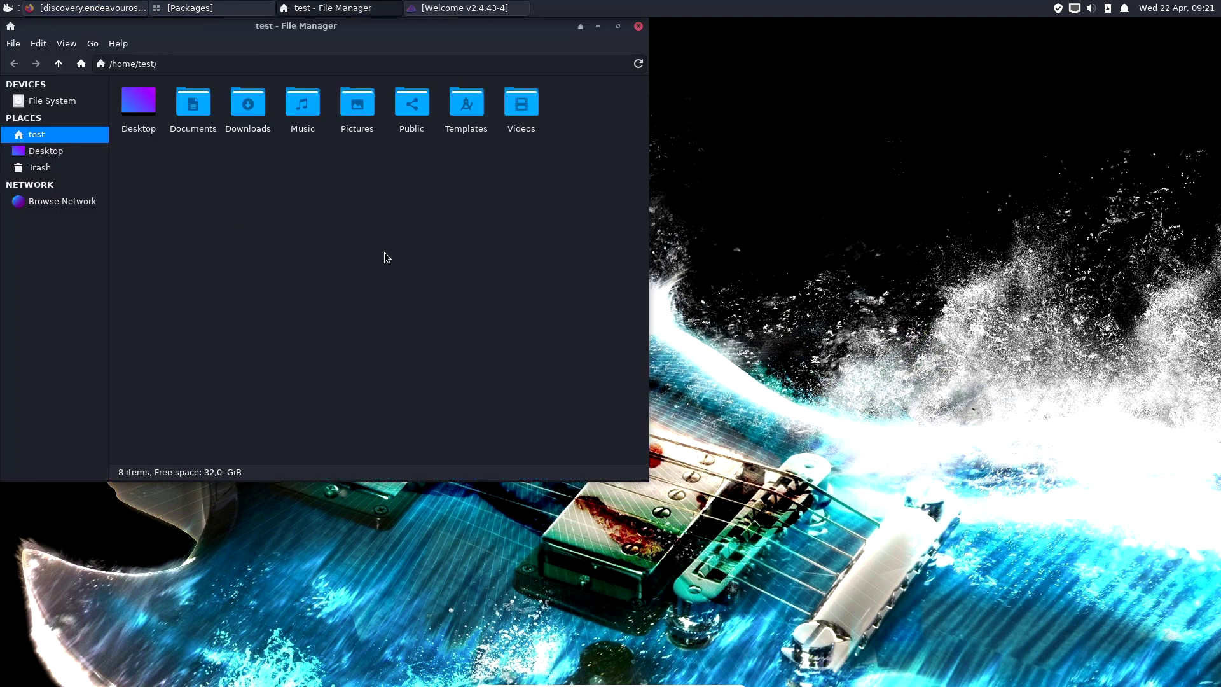
left_click_drag(340, 32, 645, 173)
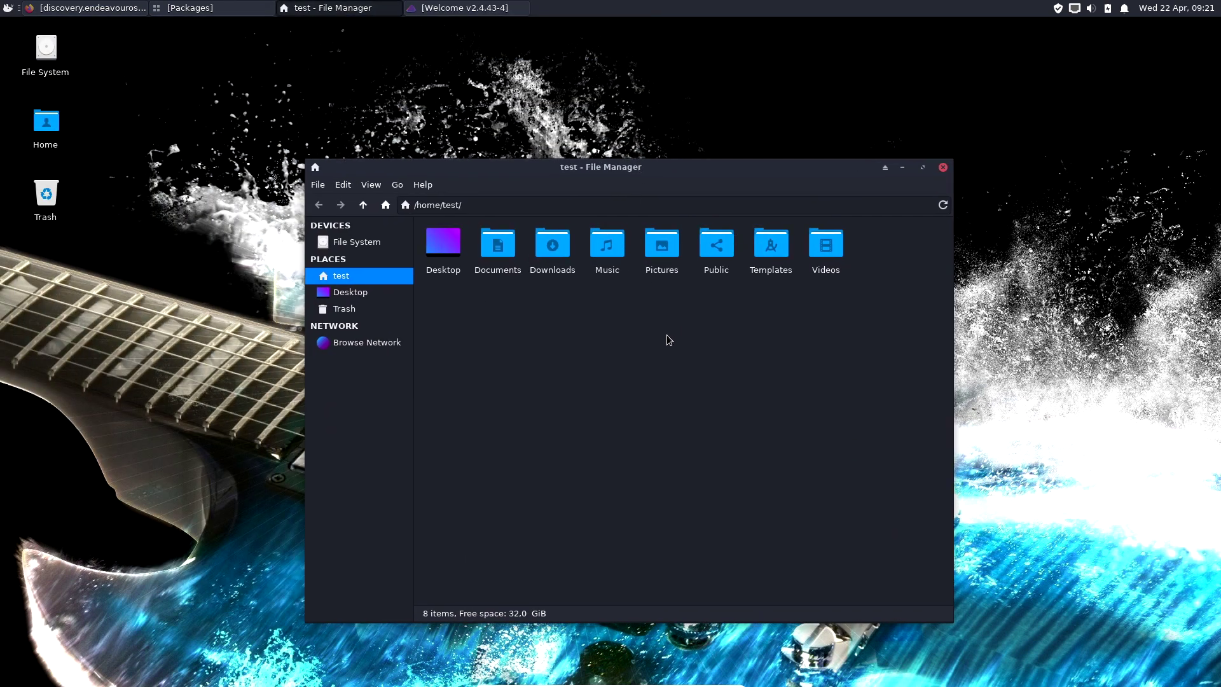
left_click_drag(616, 176, 644, 182)
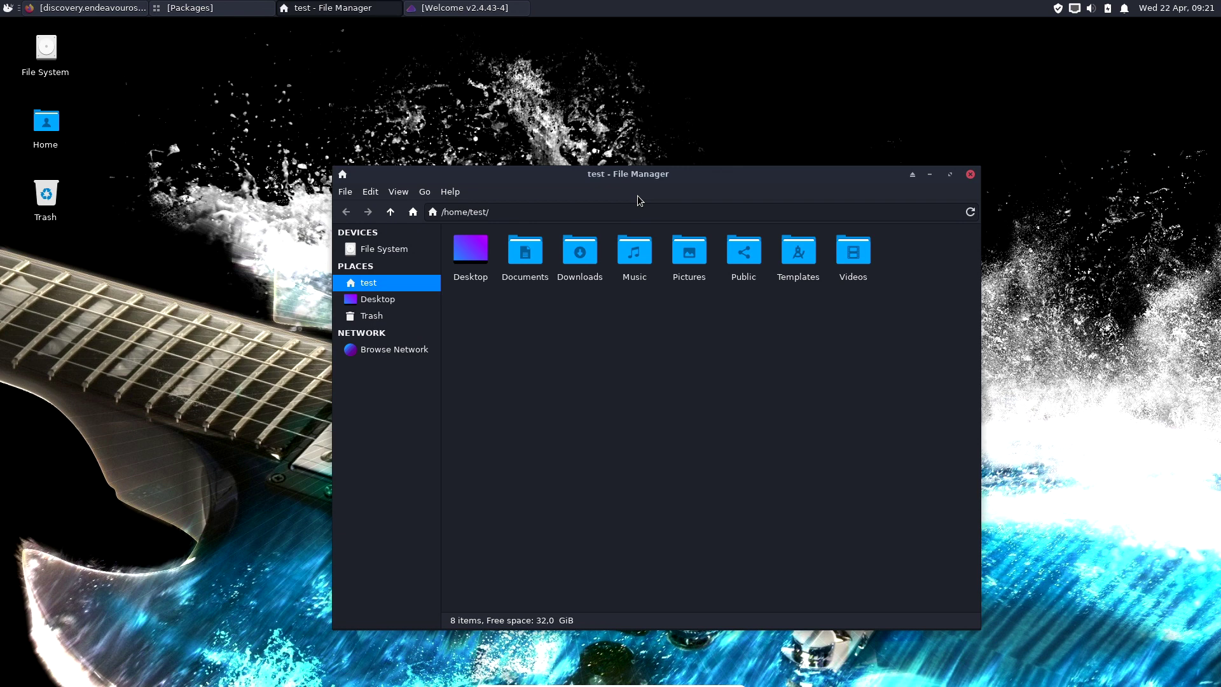
left_click_drag(637, 196, 683, 141)
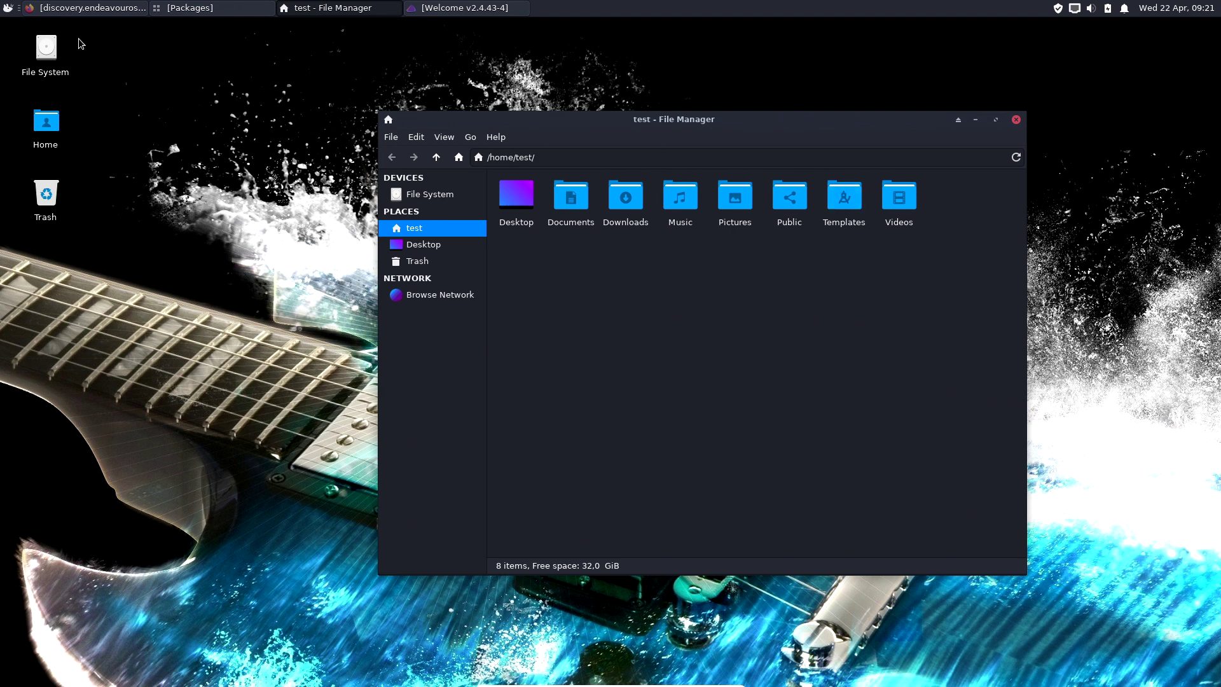
left_click(9, 8)
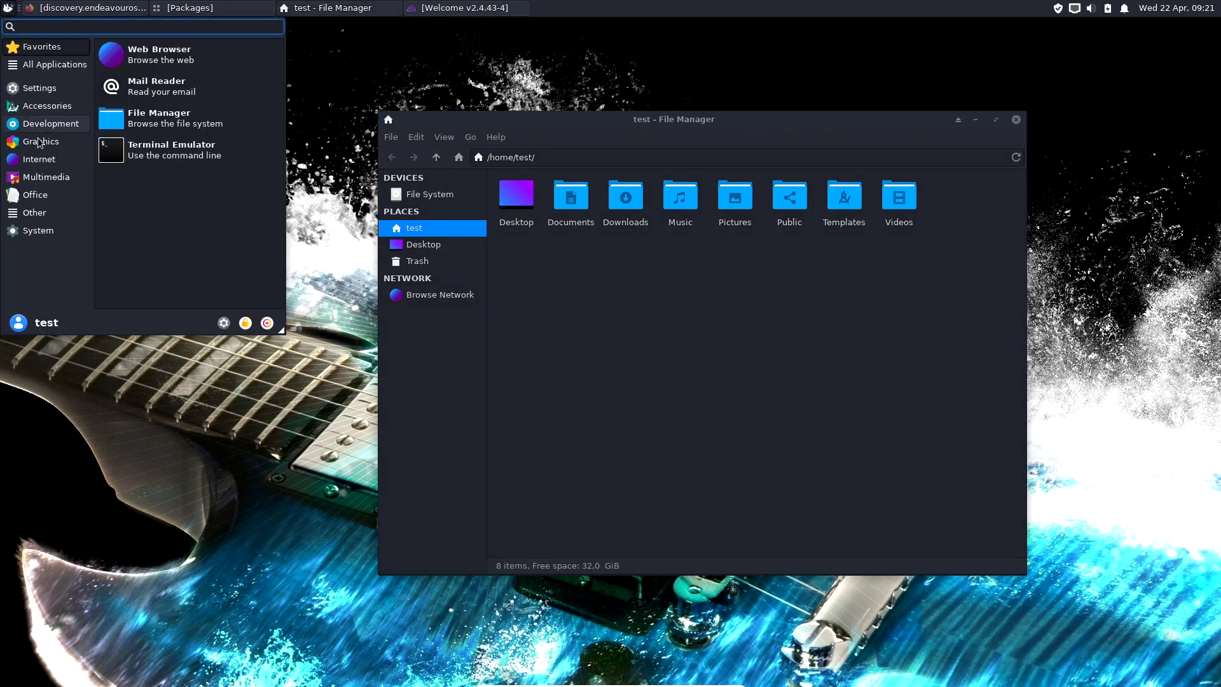
left_click(35, 212)
left_click(41, 88)
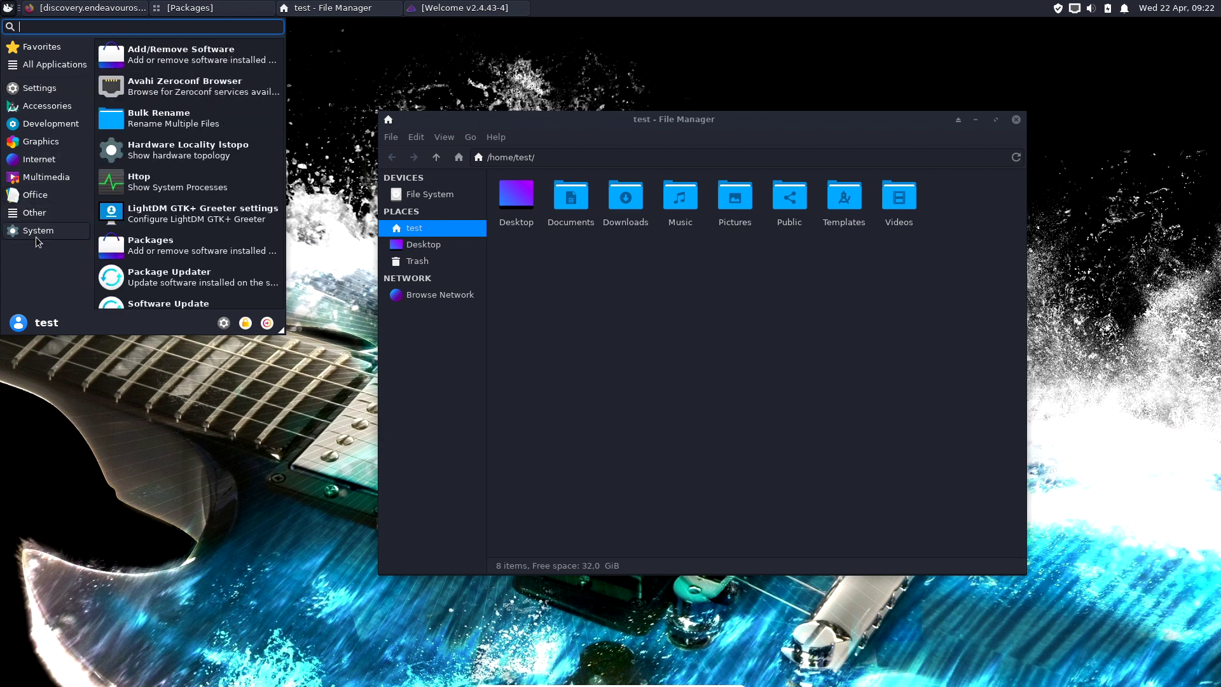
left_click(326, 83)
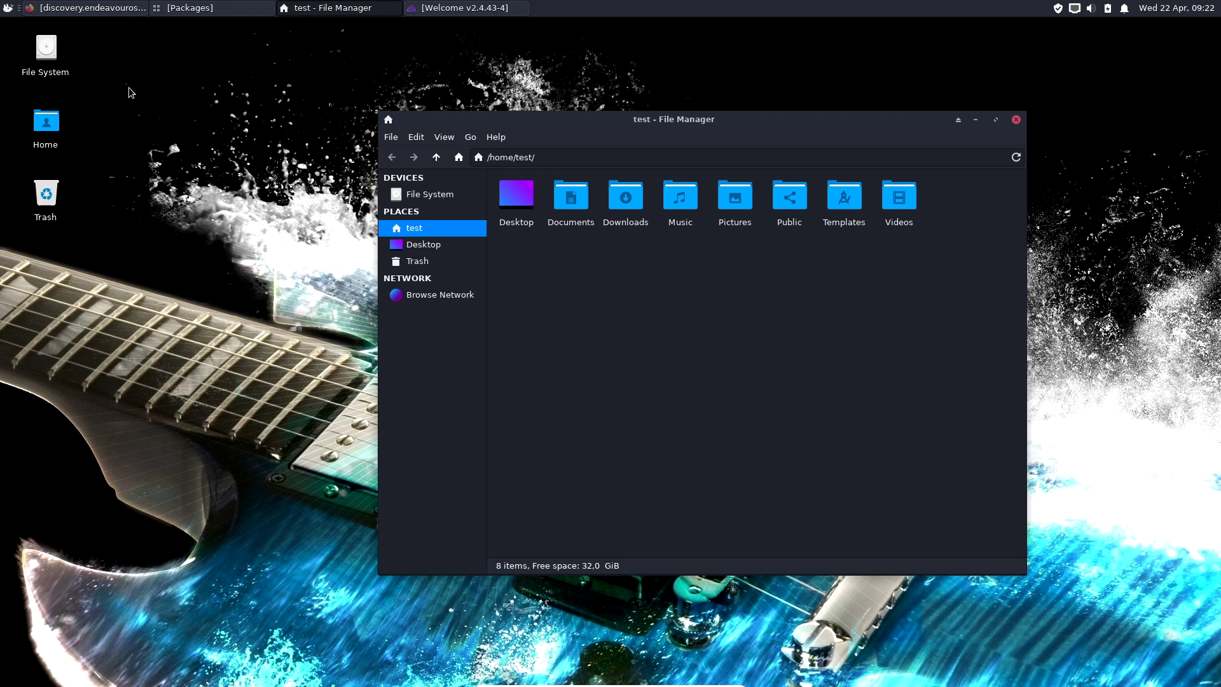
mouse_move(576, 118)
left_mouse_down()
mouse_move(552, 99)
mouse_move(571, 94)
left_mouse_up()
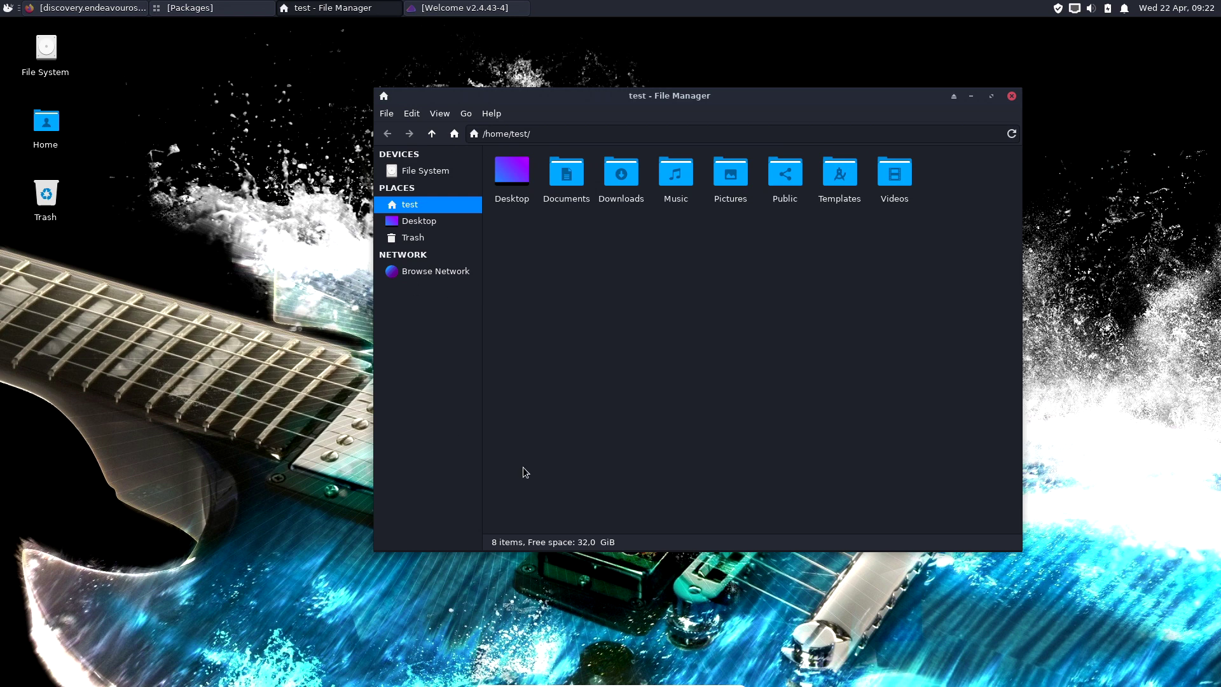
left_click_drag(595, 96, 564, 114)
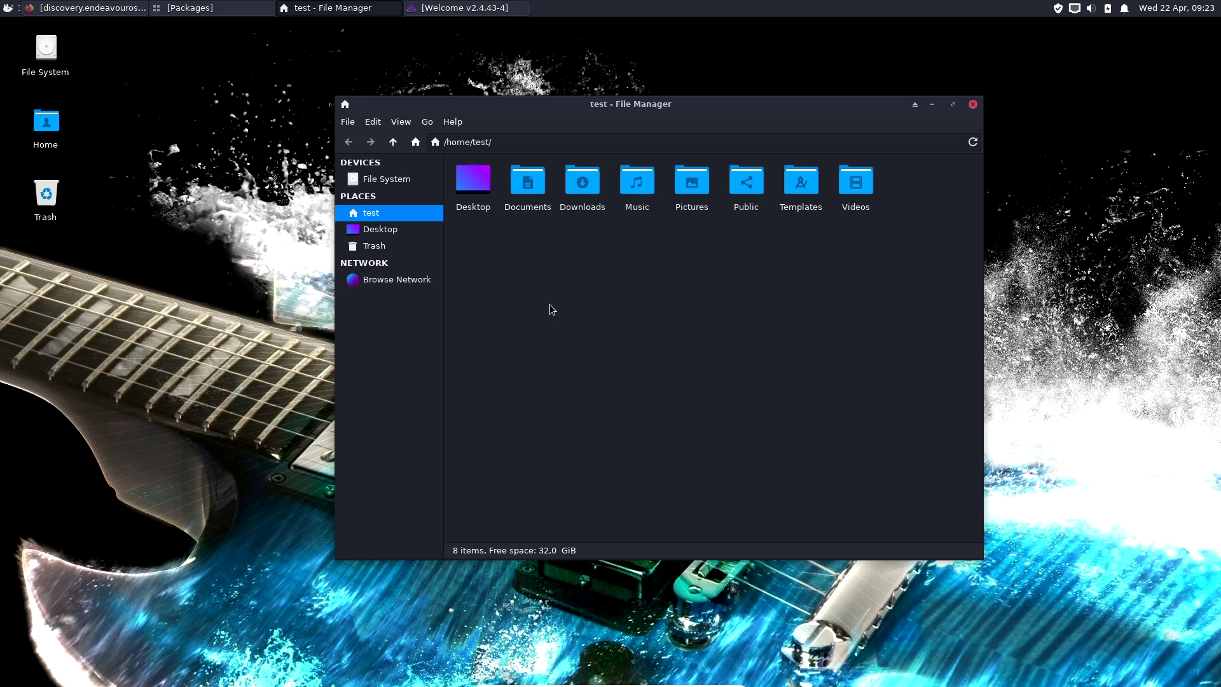
left_click(8, 8)
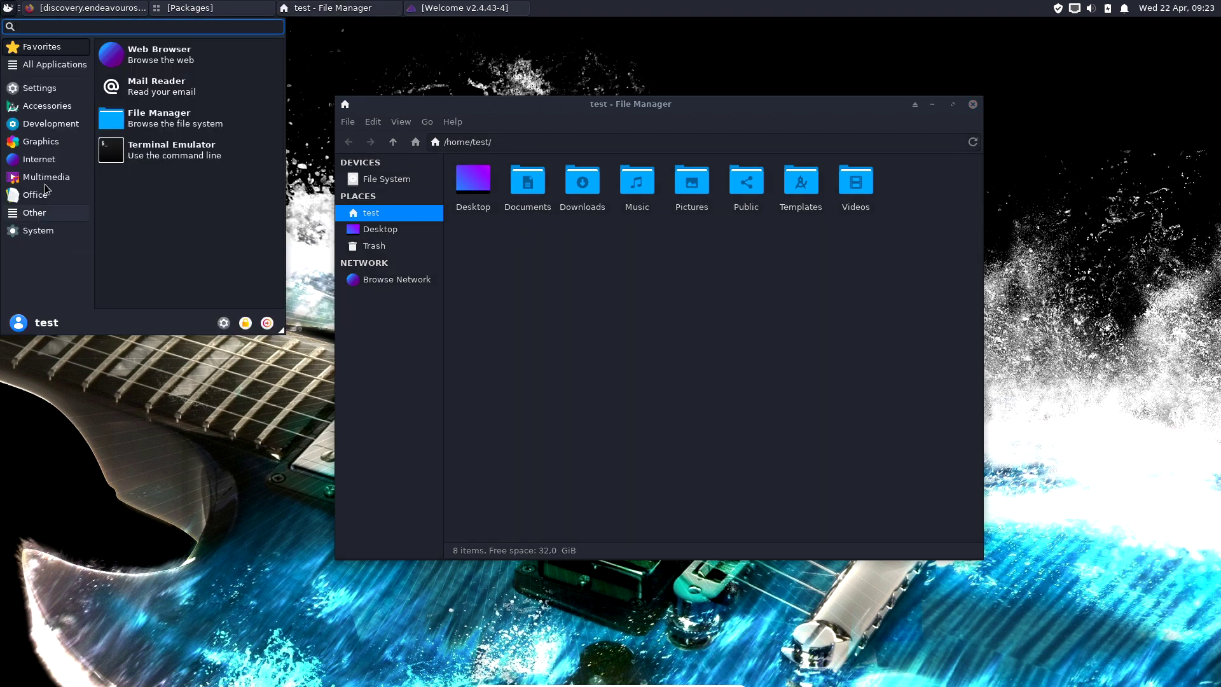
mouse_move(38, 159)
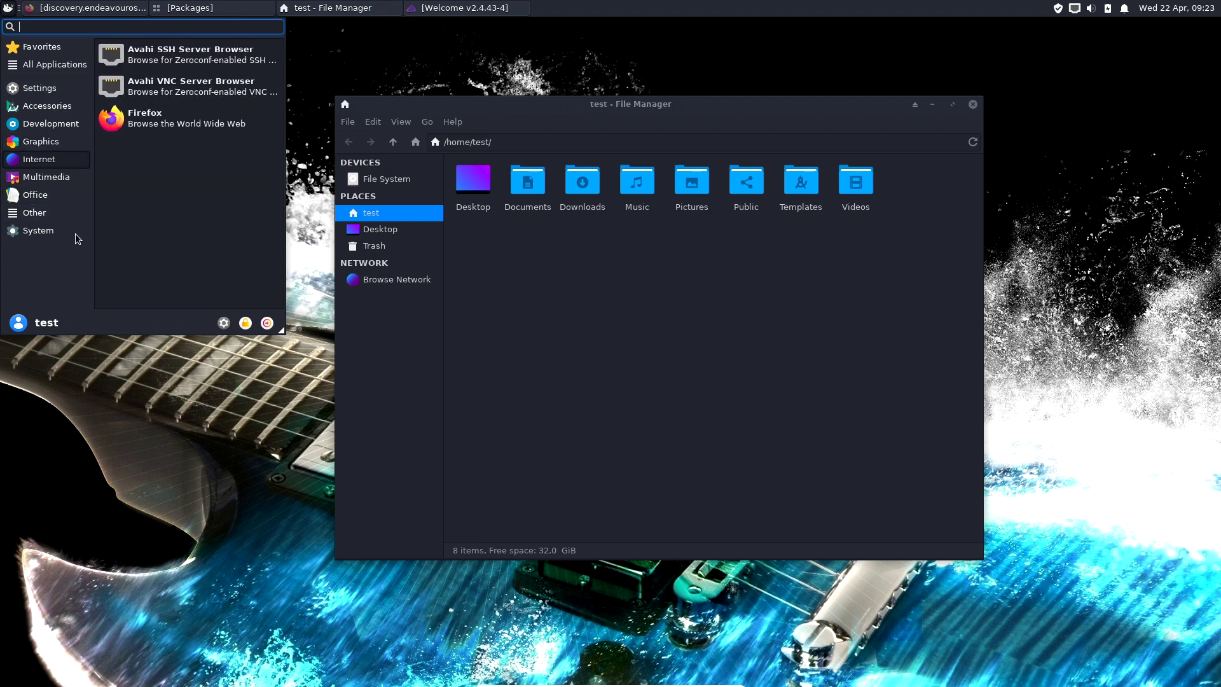
left_click(510, 301)
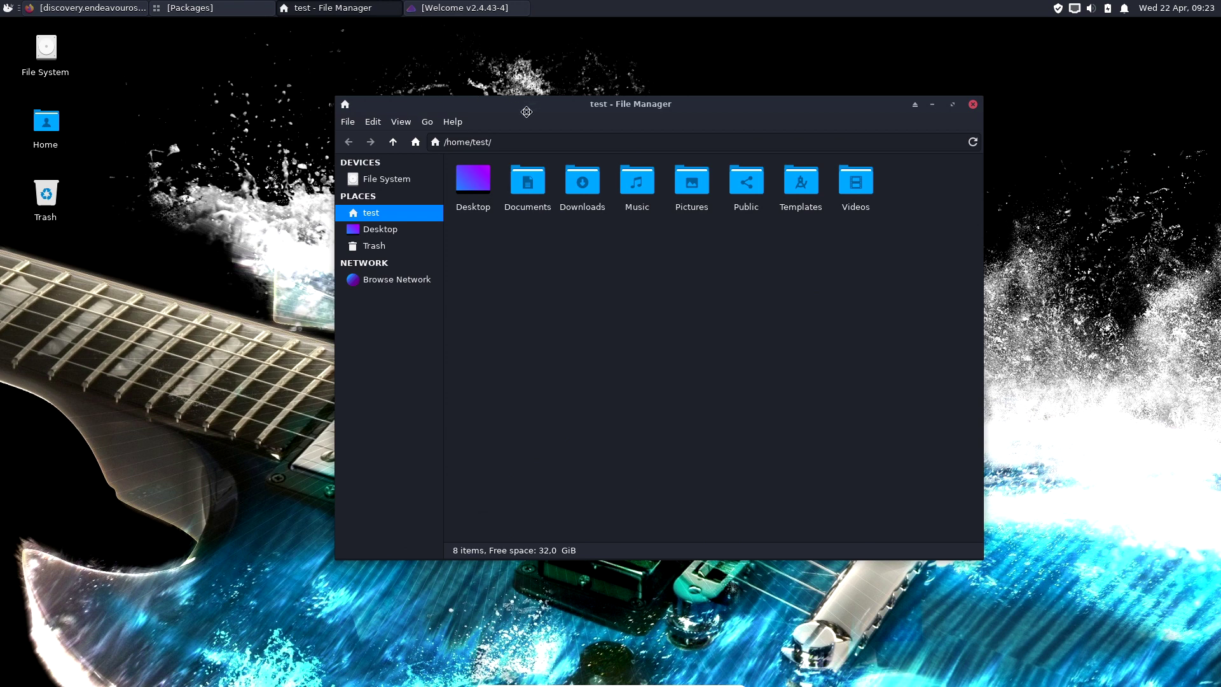
left_click_drag(526, 112, 499, 107)
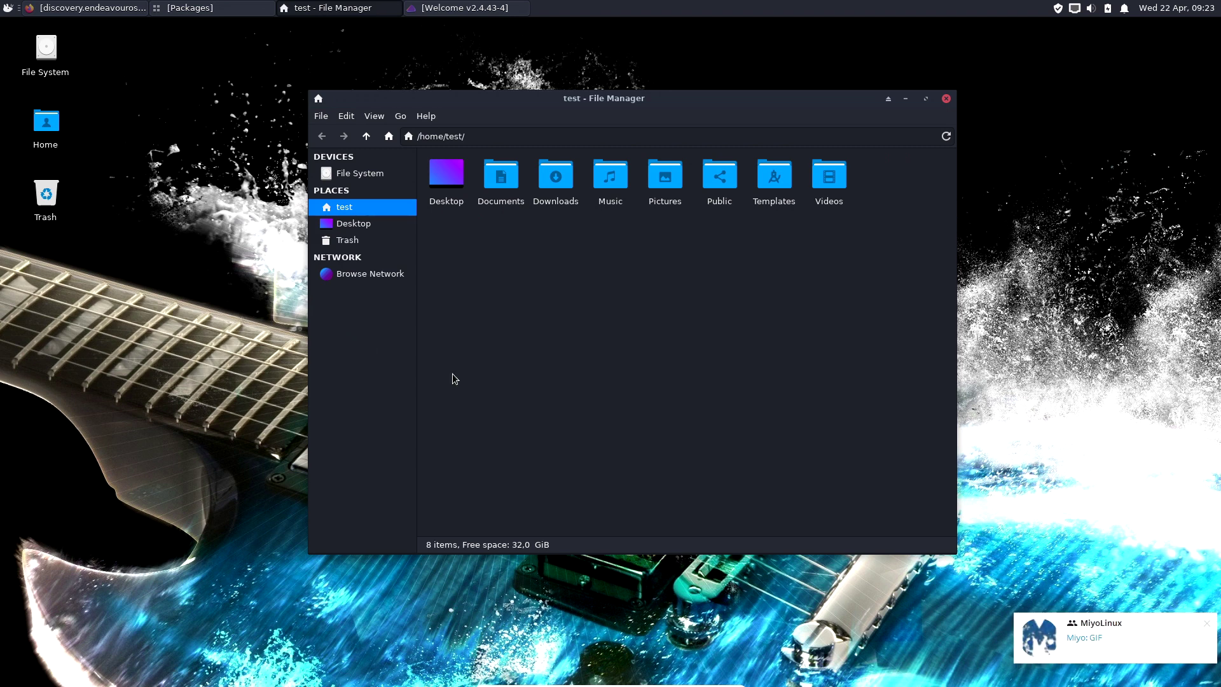
left_click_drag(497, 97, 426, 96)
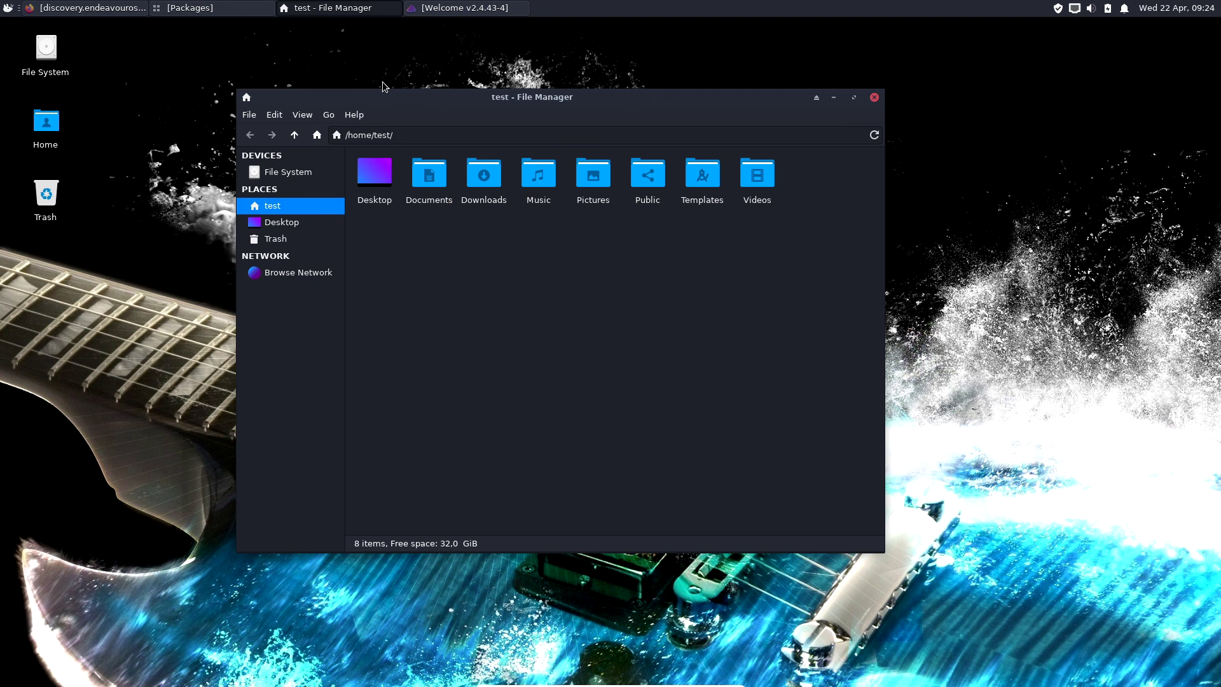
Restore the Welcome window, close File Manager, and move Welcome up and left
left_click(445, 9)
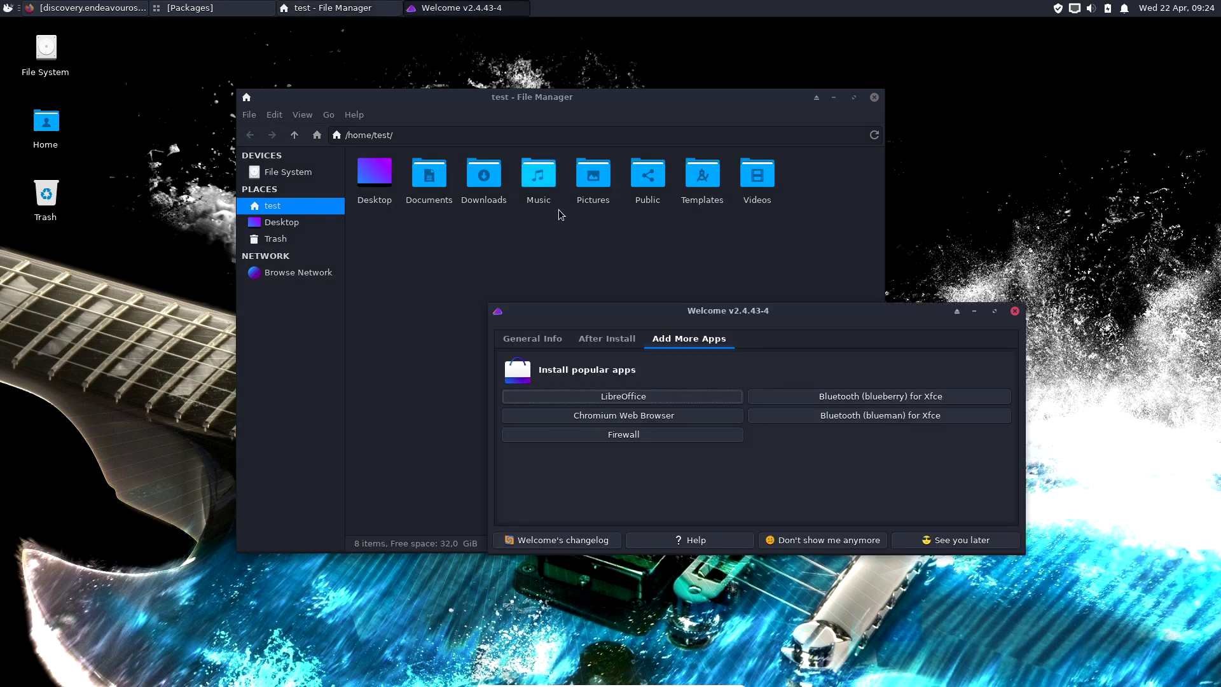
left_click(873, 98)
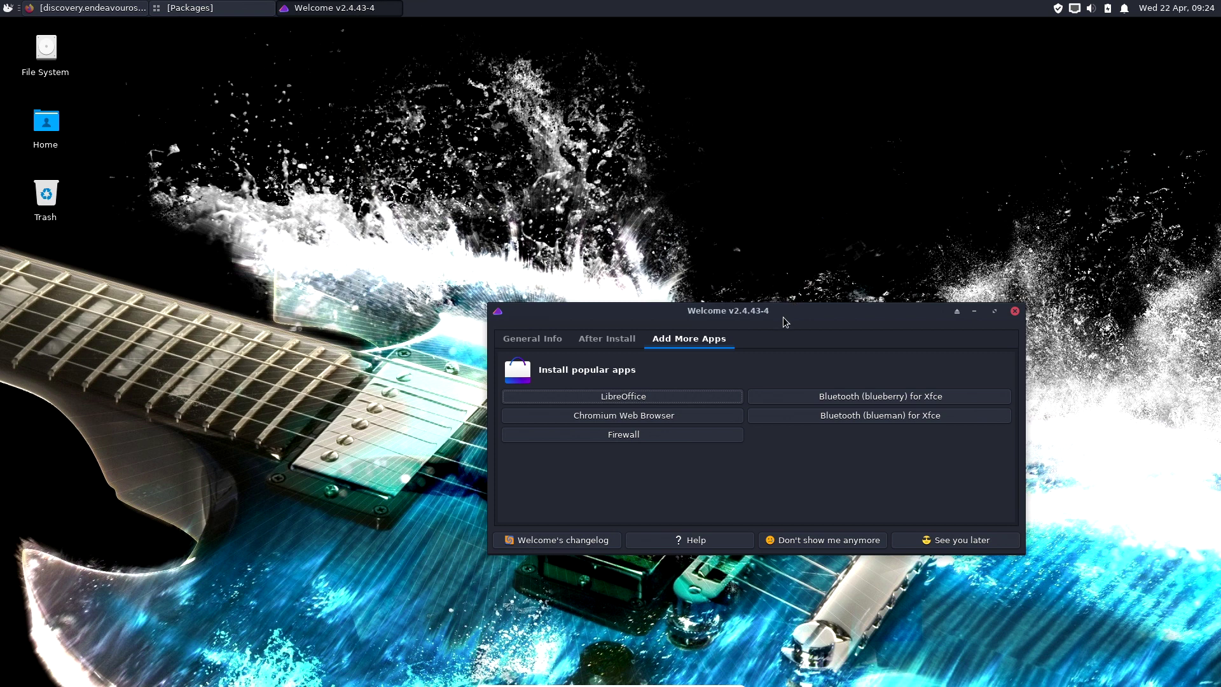
left_click_drag(783, 316, 680, 169)
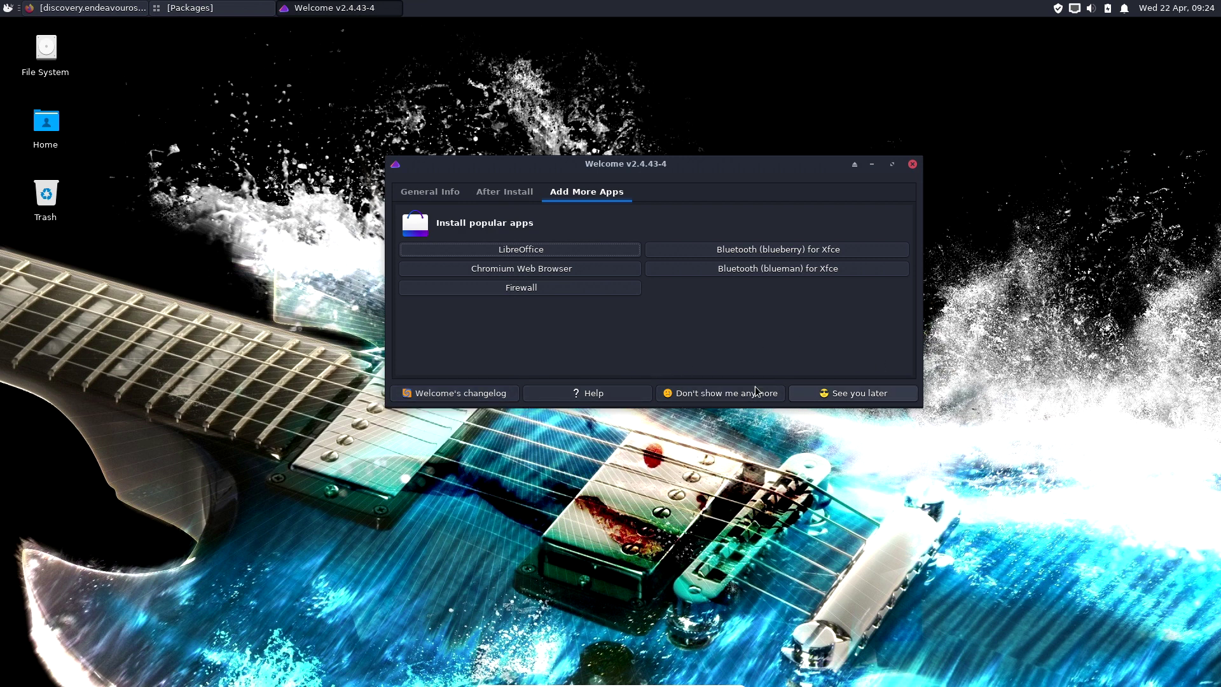
Go to General Info, then show the After Install task list
left_click(422, 198)
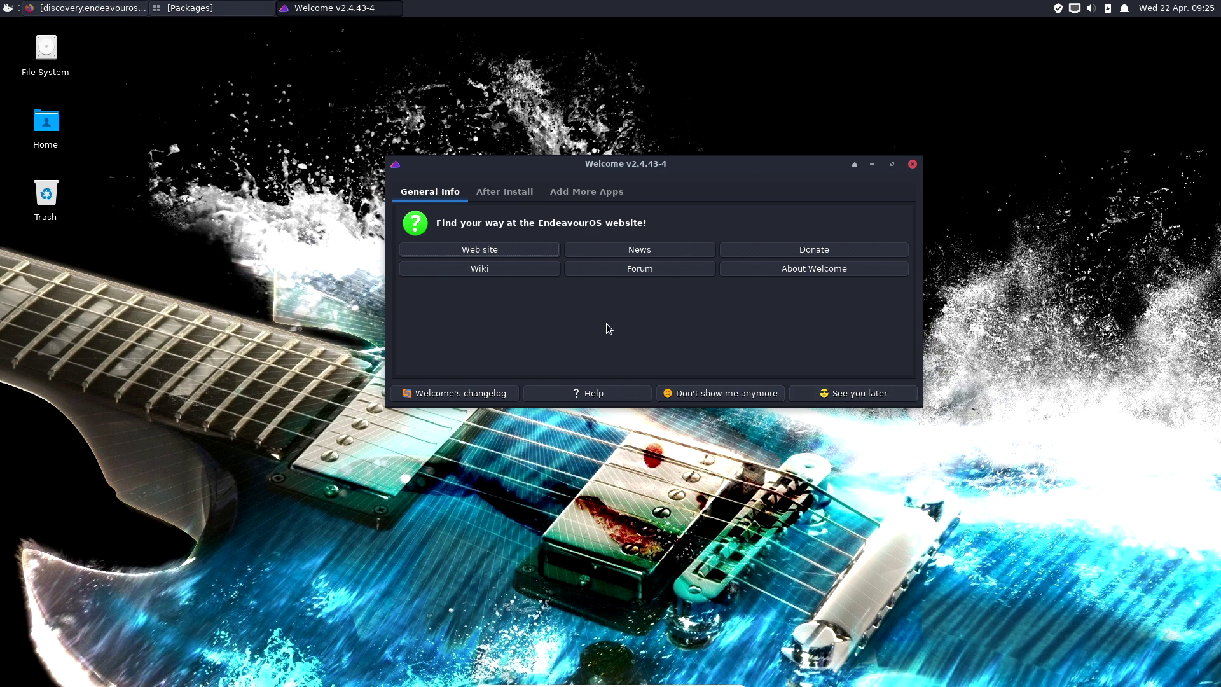
left_click_drag(490, 169, 507, 162)
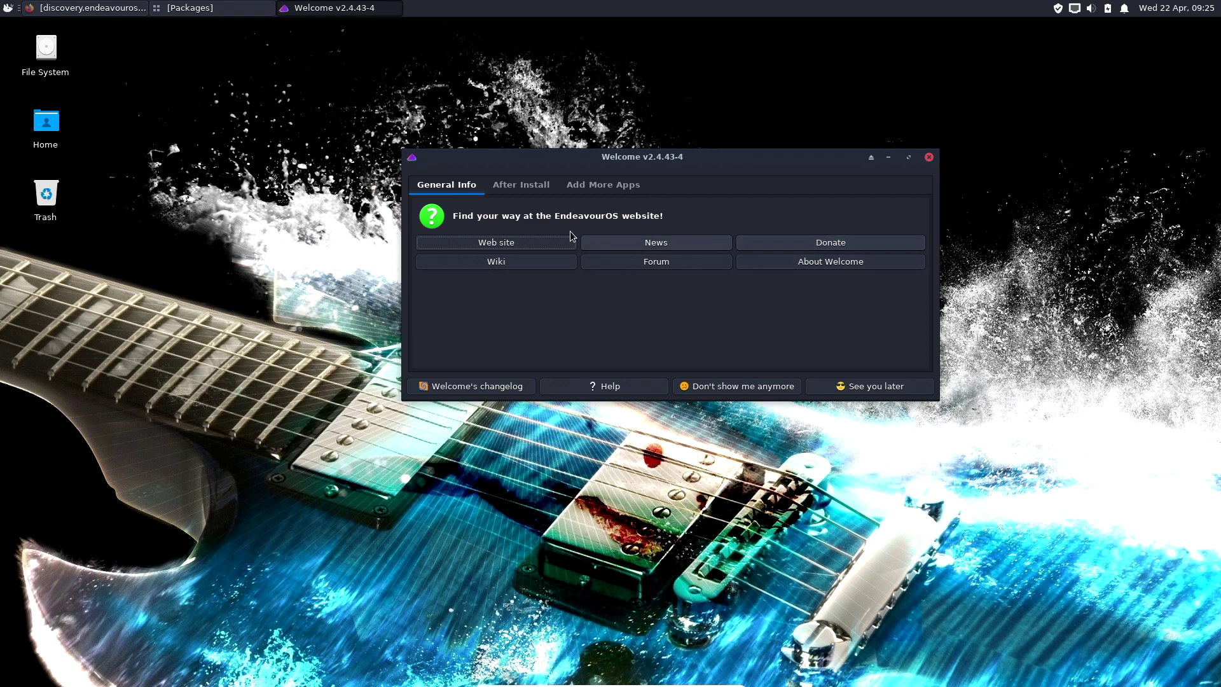
left_click(522, 188)
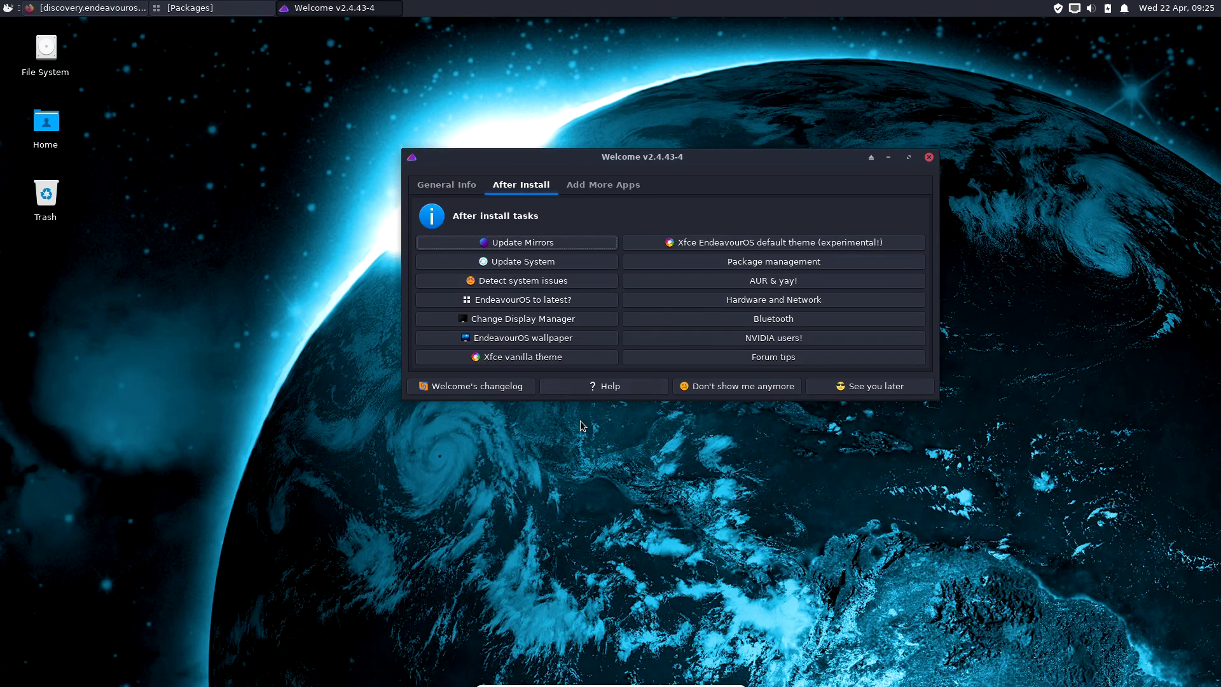
Run Update Mirrors, Update System and Detect system issues, dismissing each result
left_click(508, 248)
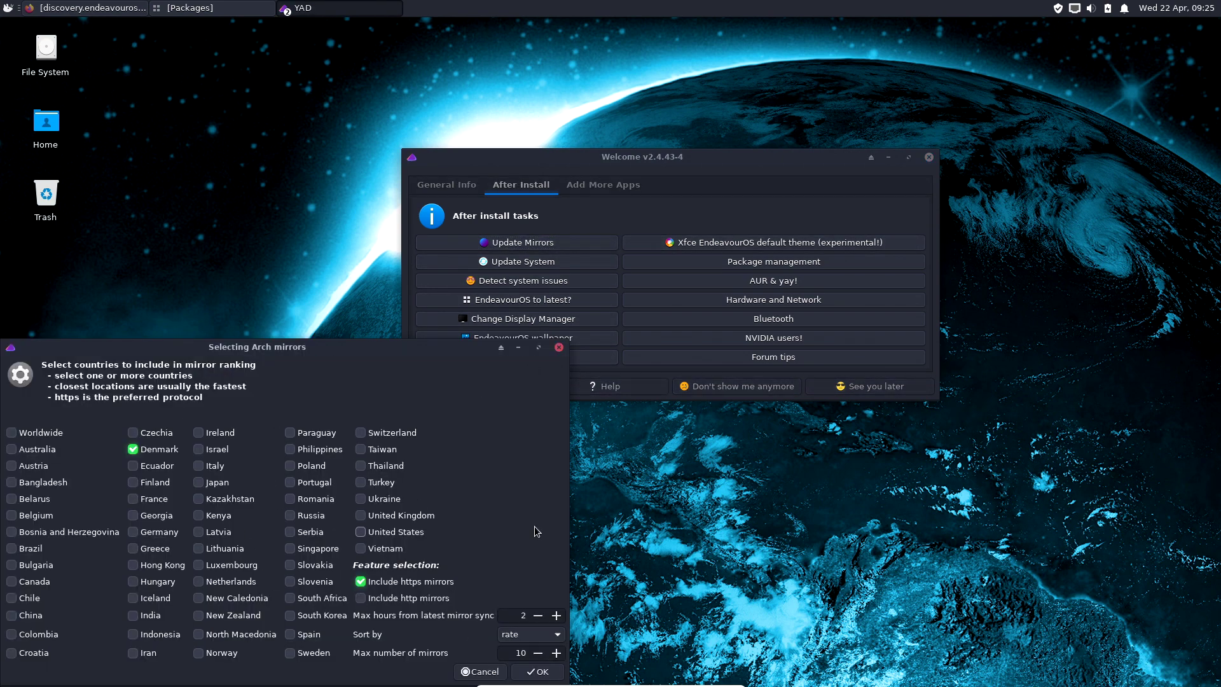
left_click(559, 347)
left_click(540, 263)
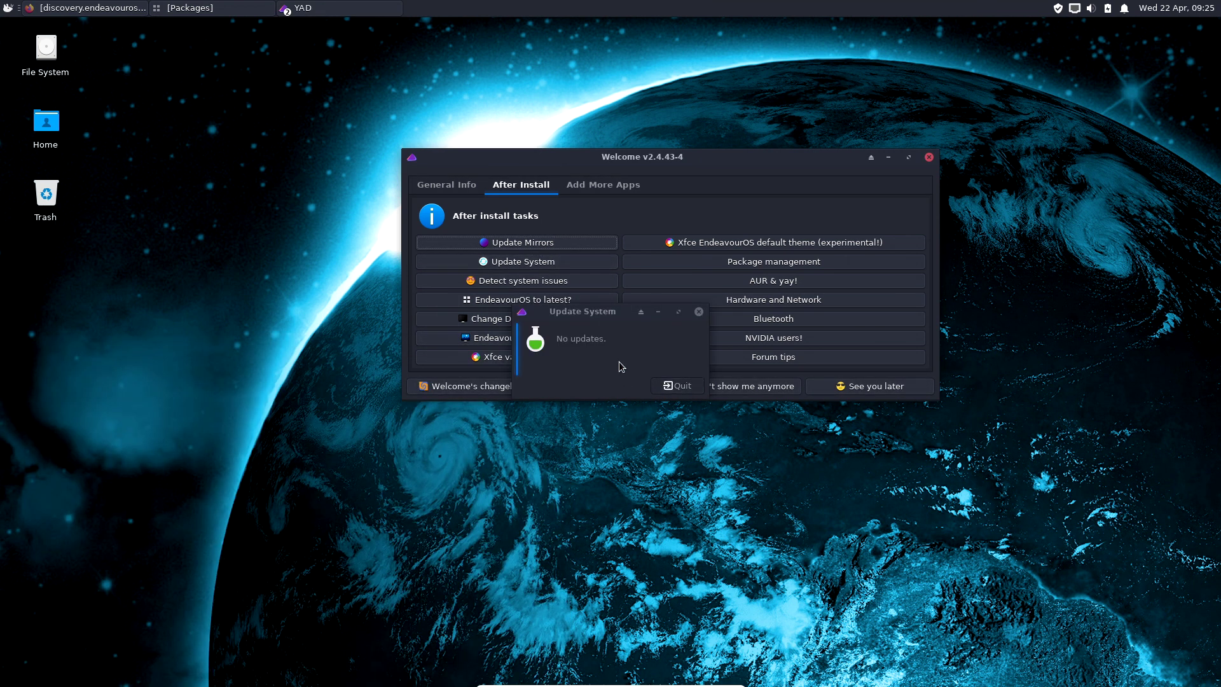
left_click(688, 383)
left_click(510, 281)
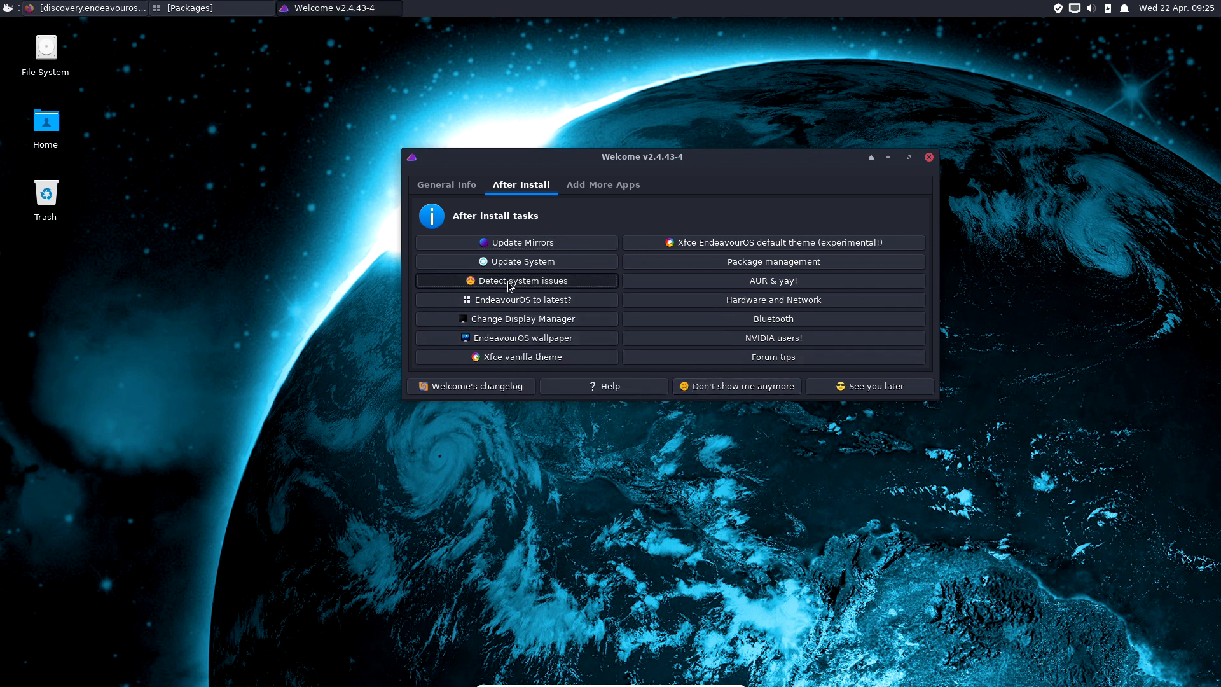
left_click(673, 378)
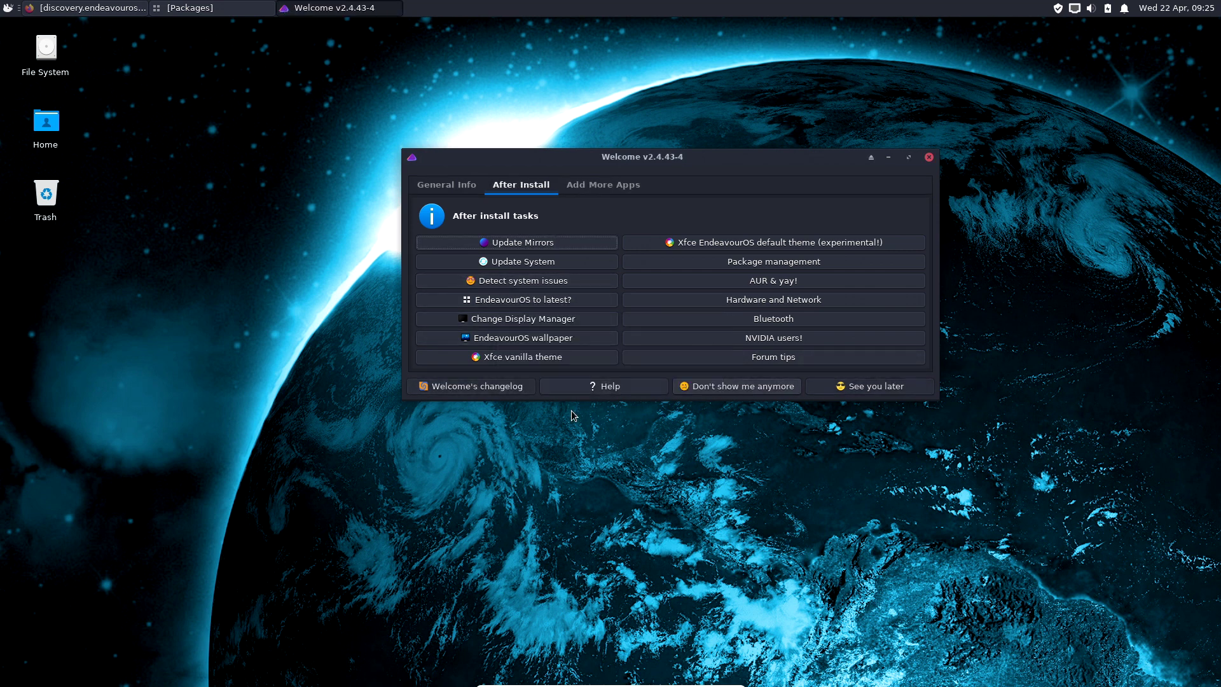
Confirm EndeavourOS is at the latest level and bring up Change Display Manager
left_click(529, 302)
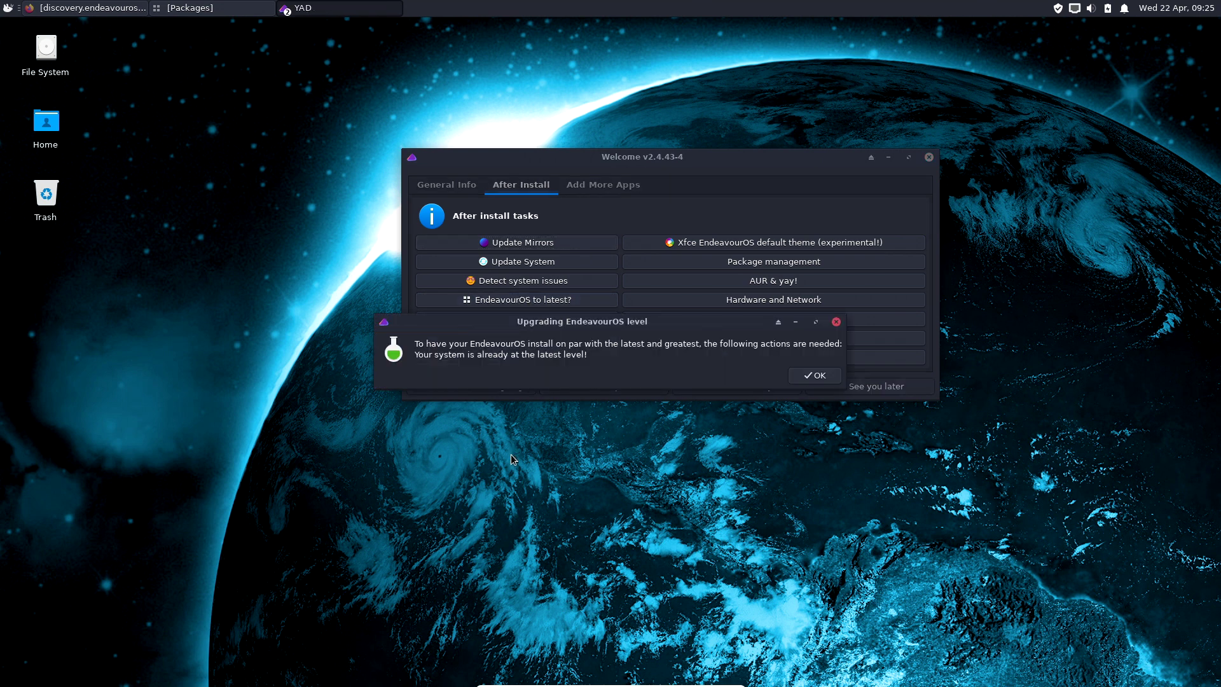
left_click(814, 378)
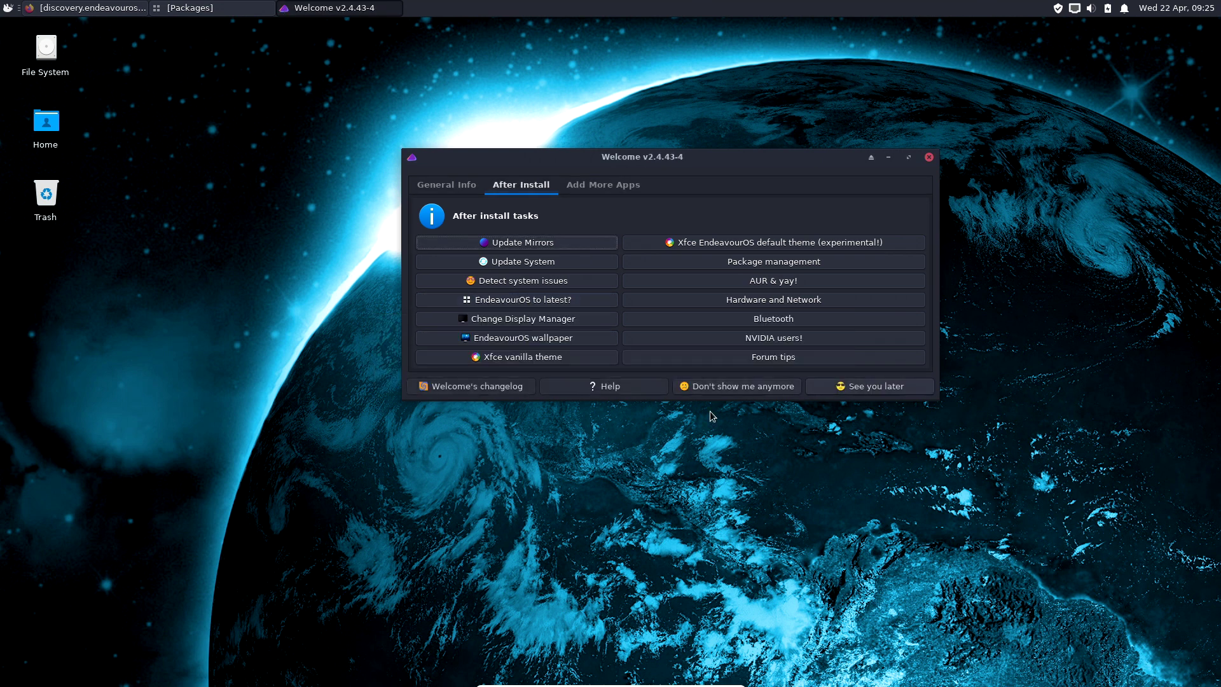
left_click(513, 321)
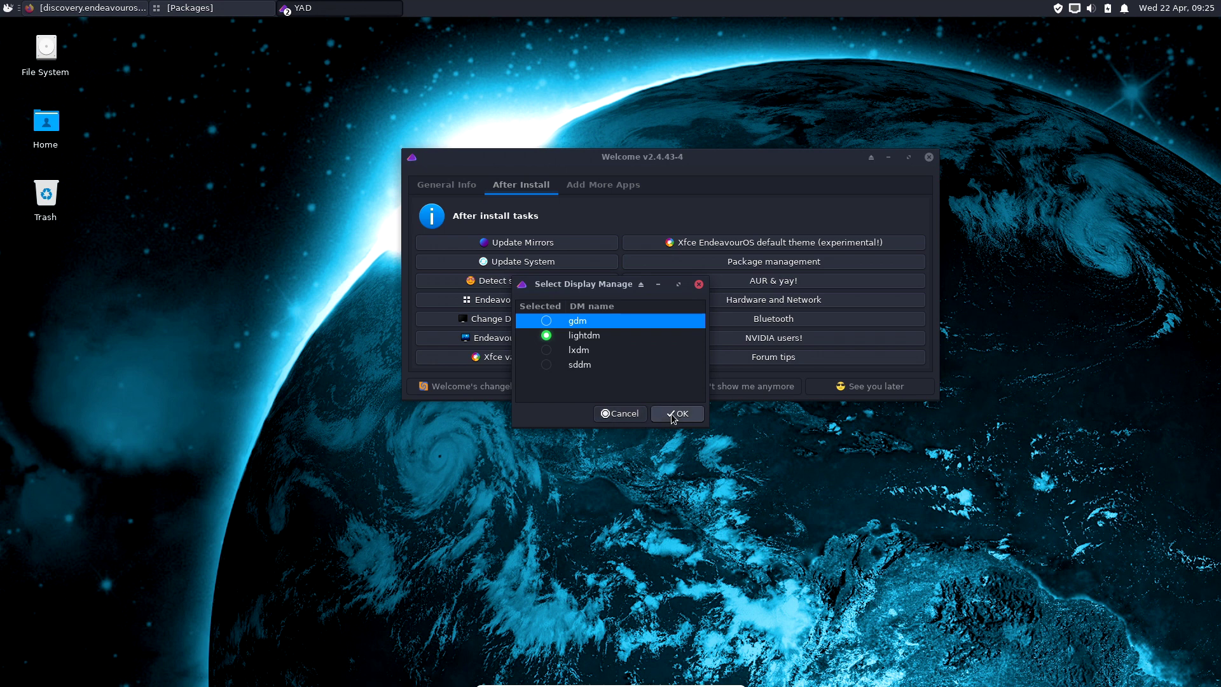
Close the display manager chooser unchanged and load the Package management docs in Firefox
left_click(698, 284)
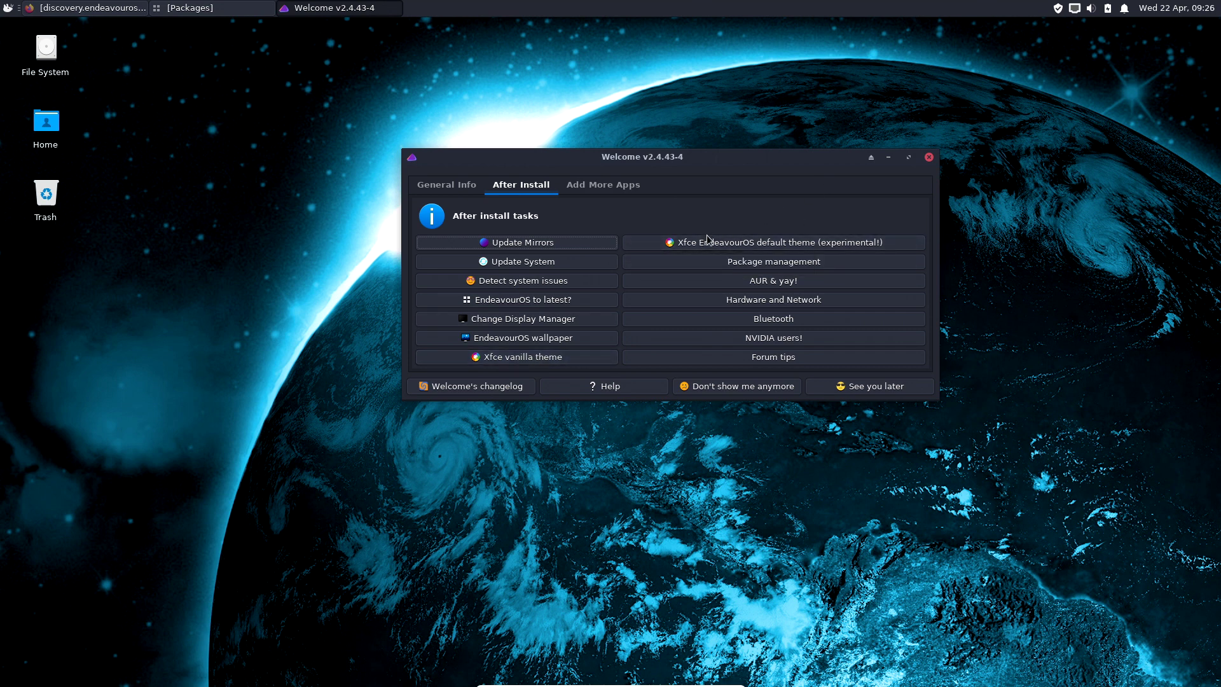
left_click(774, 262)
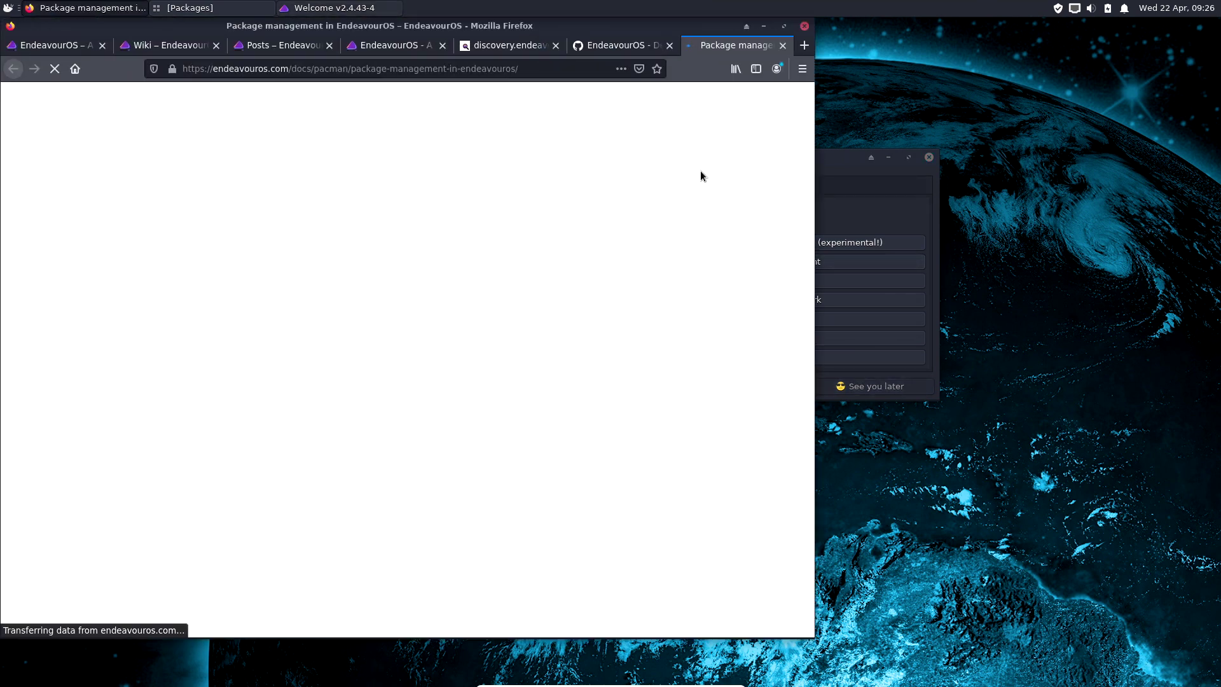